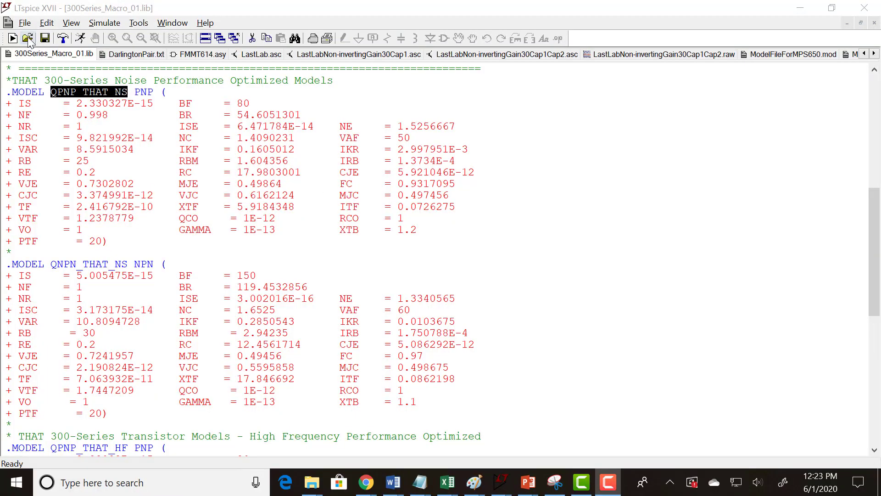
# Step: Open DarlingtonPair.txt from the LastLab folder using the All Files (*.*) filter
pyautogui.click(27, 39)
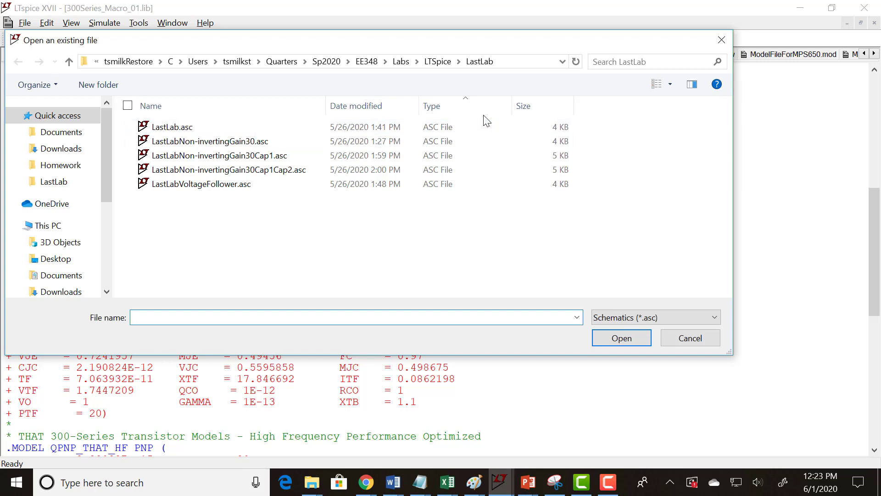
pyautogui.click(656, 316)
pyautogui.click(640, 389)
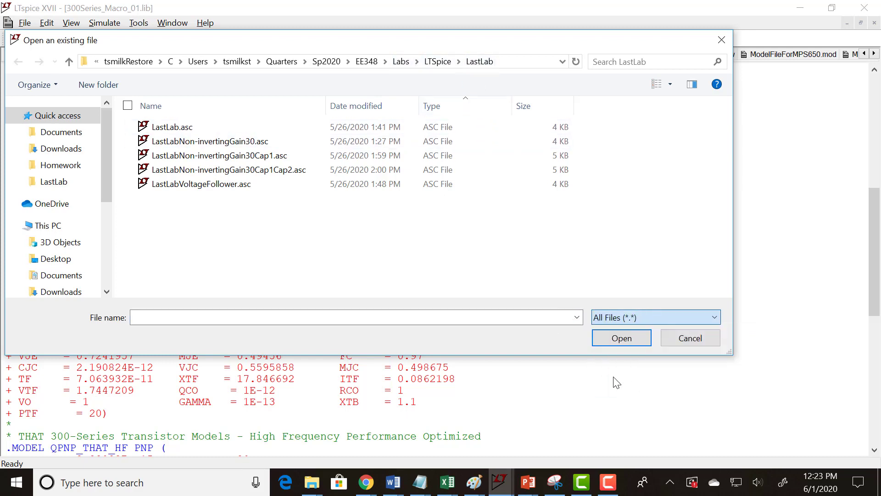
pyautogui.moveTo(489, 46); pyautogui.dragTo(568, 32)
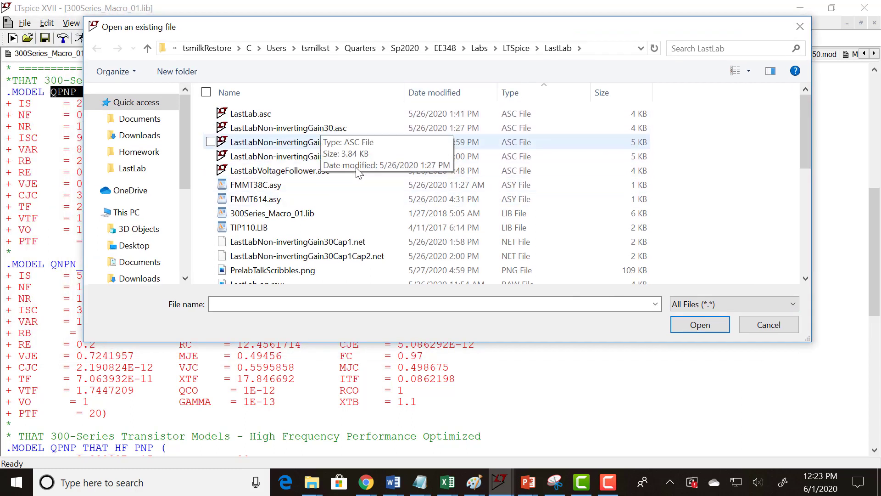
pyautogui.moveTo(805, 137); pyautogui.dragTo(807, 240)
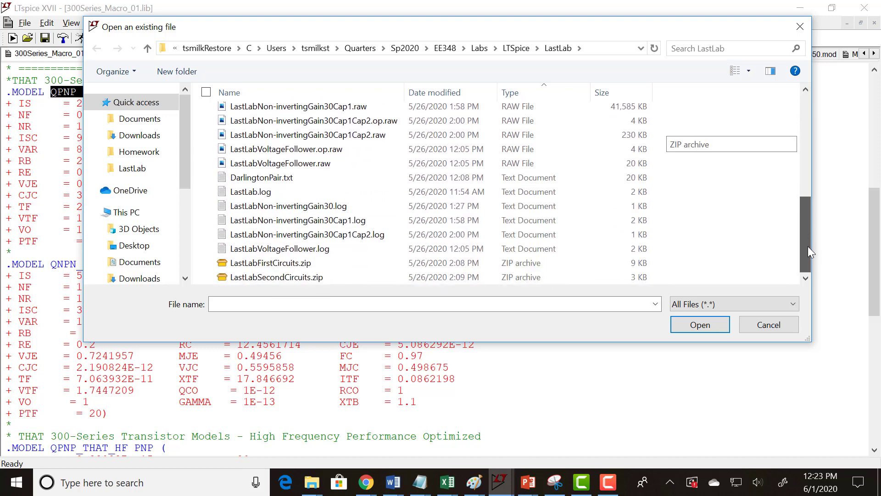
pyautogui.click(307, 179)
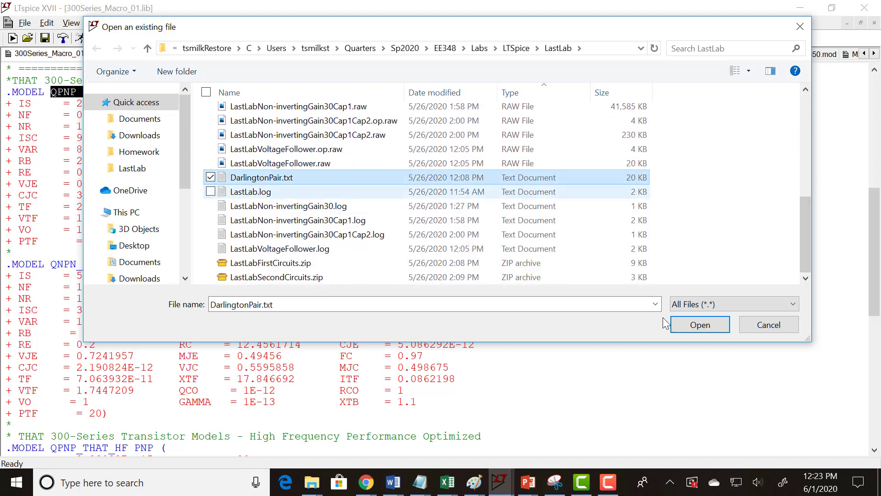
pyautogui.click(707, 326)
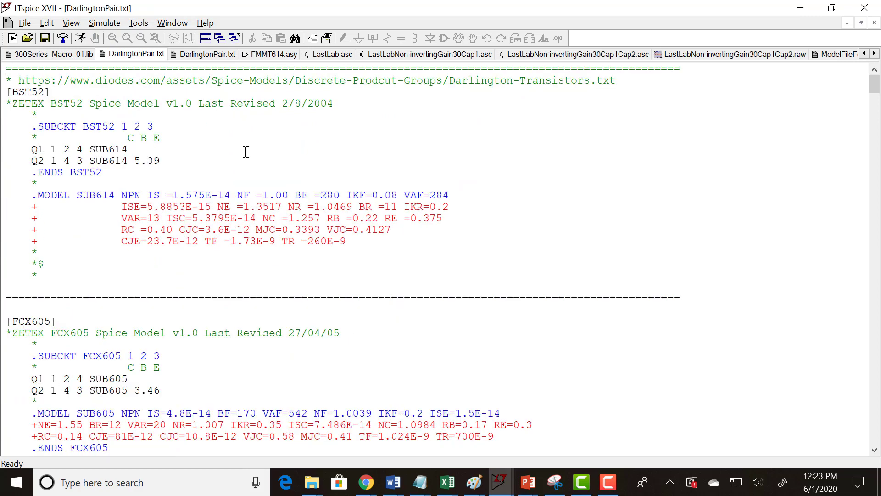
# Step: Close the duplicate DarlingtonPair.txt copy and locate the FMMT38C name in the remaining file
pyautogui.rightClick(151, 56)
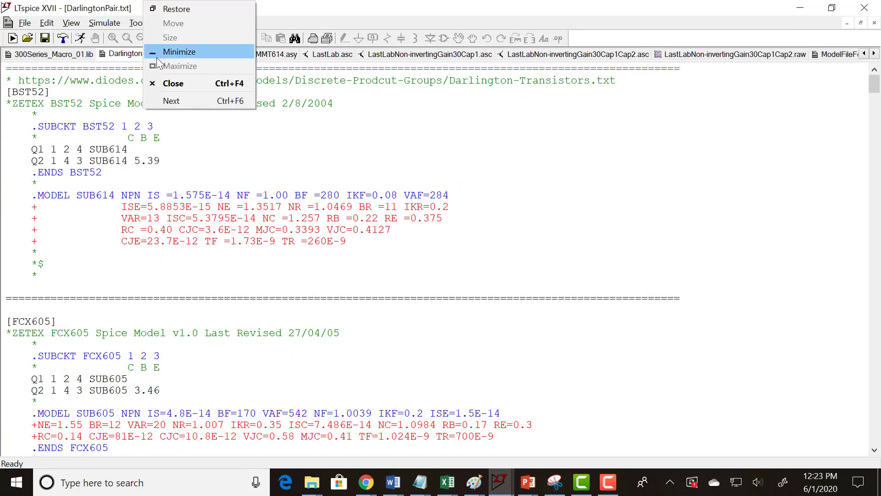
pyautogui.click(172, 85)
pyautogui.click(131, 56)
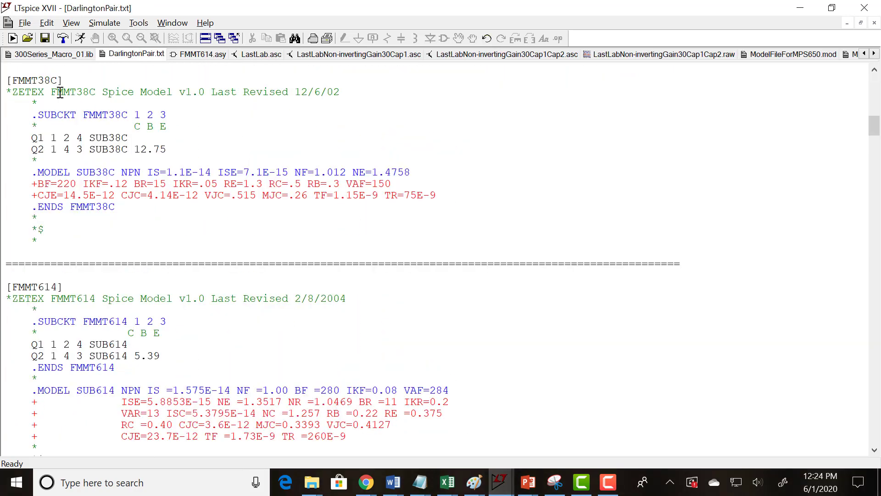
pyautogui.moveTo(55, 91); pyautogui.dragTo(98, 92)
pyautogui.click(428, 151)
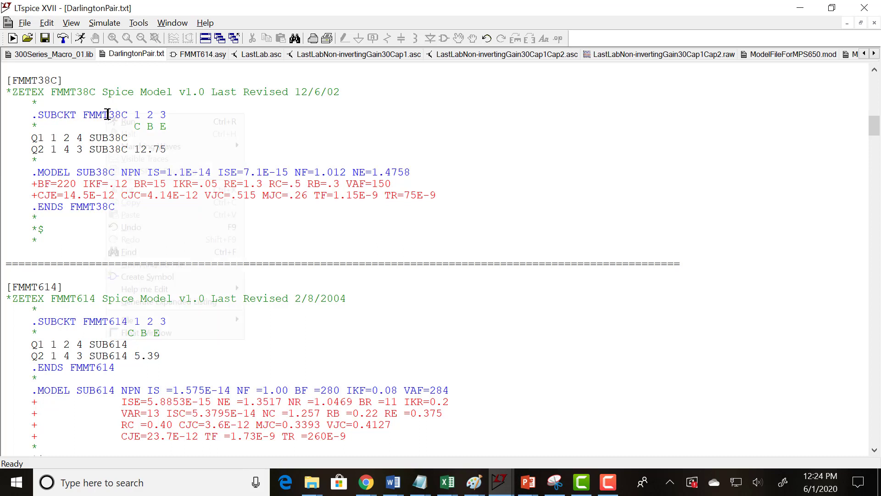
# Step: Run Create Symbol on the FMMT38C .SUBCKT name and confirm automatic symbol creation
pyautogui.rightClick(107, 114)
pyautogui.click(201, 120)
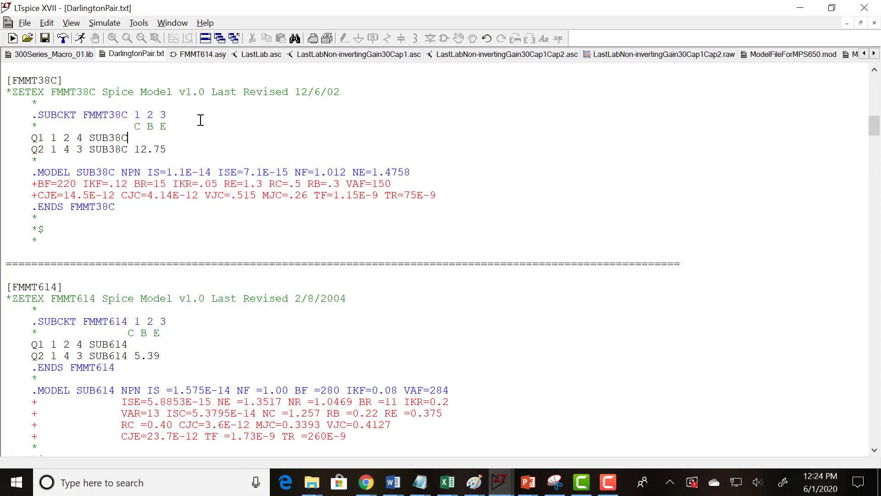
pyautogui.doubleClick(101, 116)
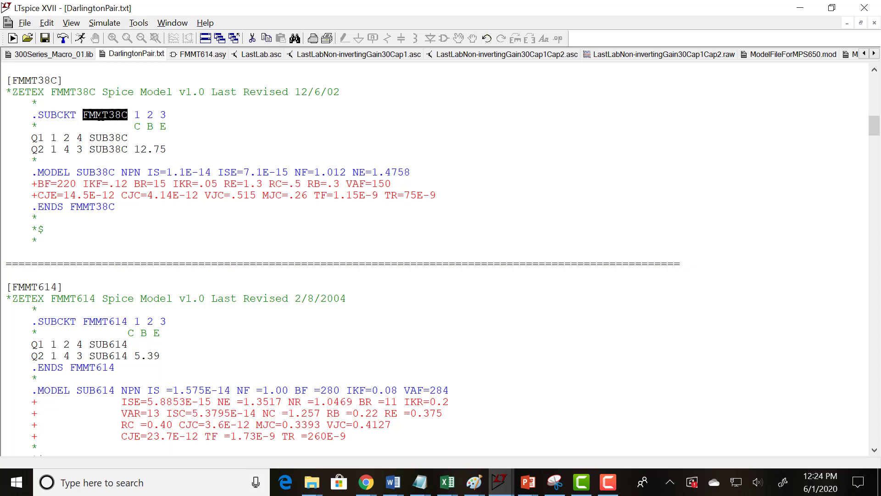
pyautogui.rightClick(101, 115)
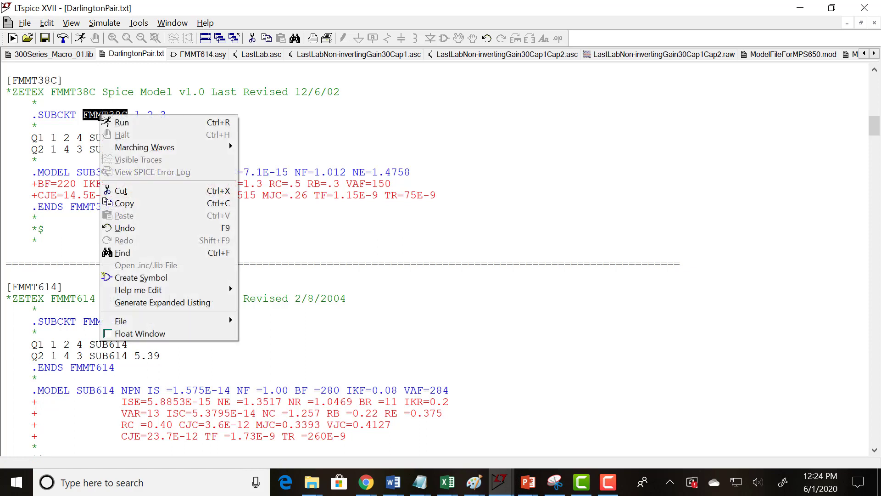
pyautogui.click(145, 278)
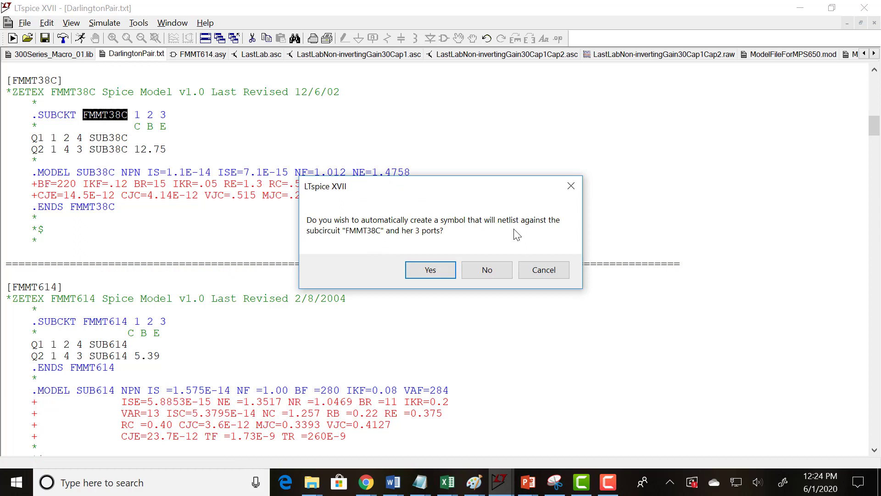
pyautogui.click(425, 268)
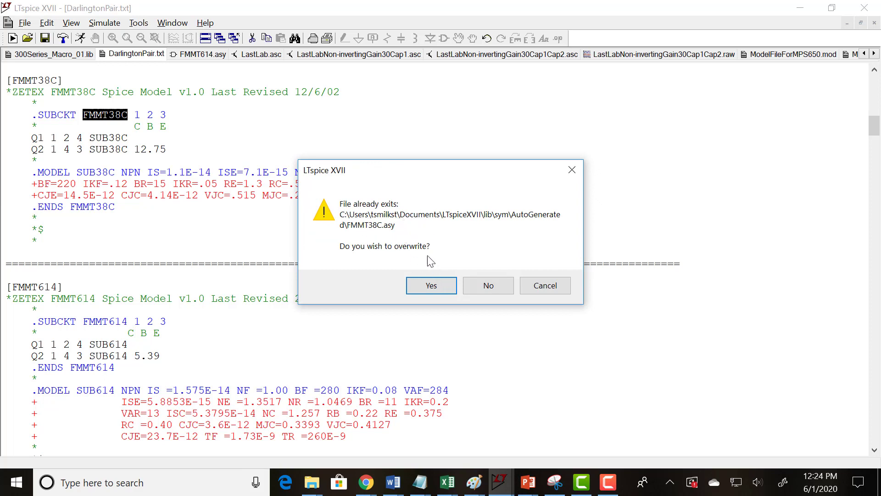
# Step: Overwrite FMMT38C.asy with the new three-pin symbol and begin a Save As copy
pyautogui.click(424, 285)
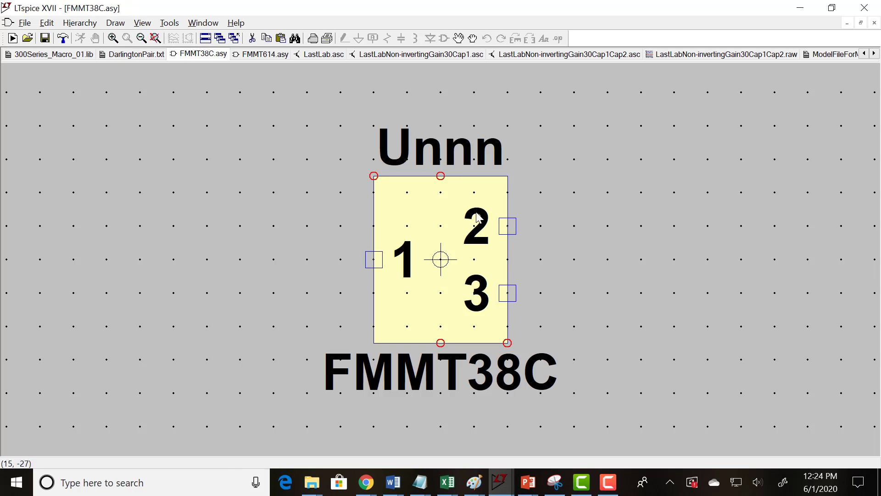
pyautogui.click(25, 23)
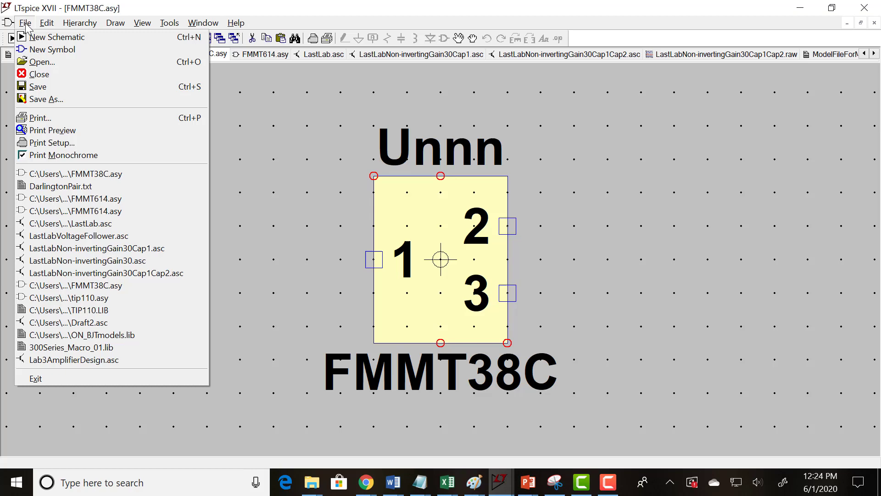
pyautogui.click(54, 100)
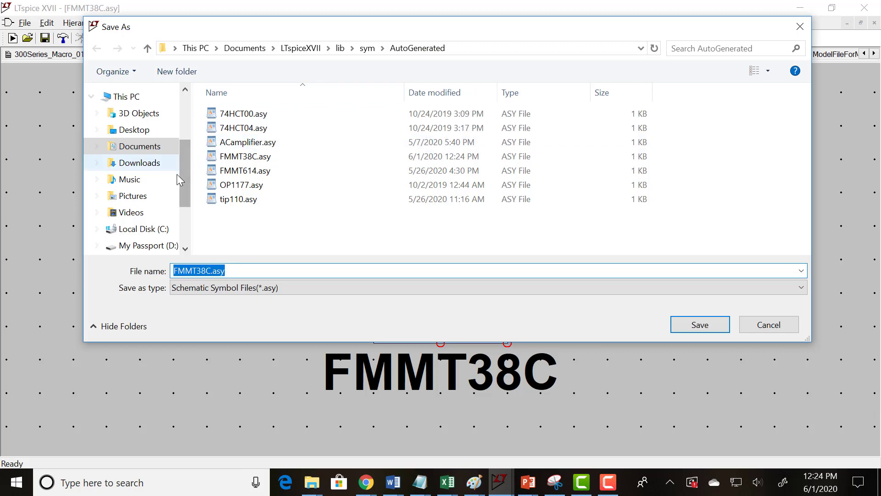
# Step: Browse from C: through Users and the backup user folders to Quarters > Sp2020
pyautogui.click(163, 228)
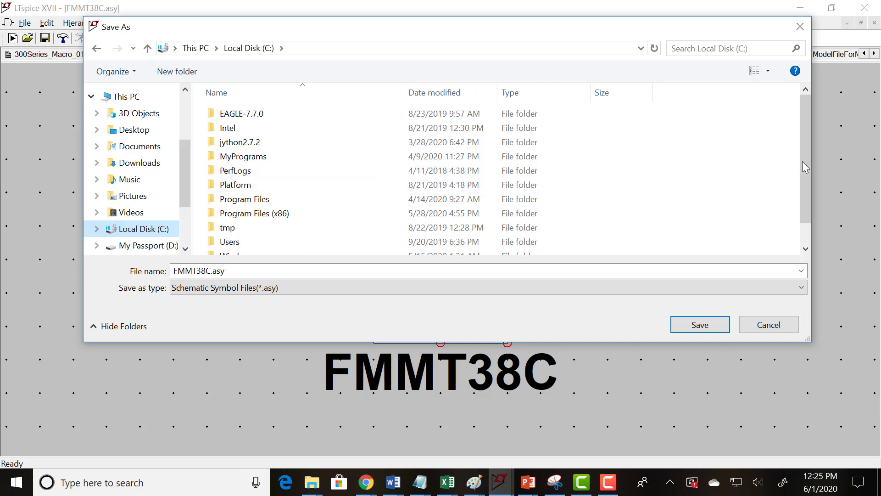
pyautogui.moveTo(803, 161); pyautogui.dragTo(803, 202)
pyautogui.doubleClick(286, 218)
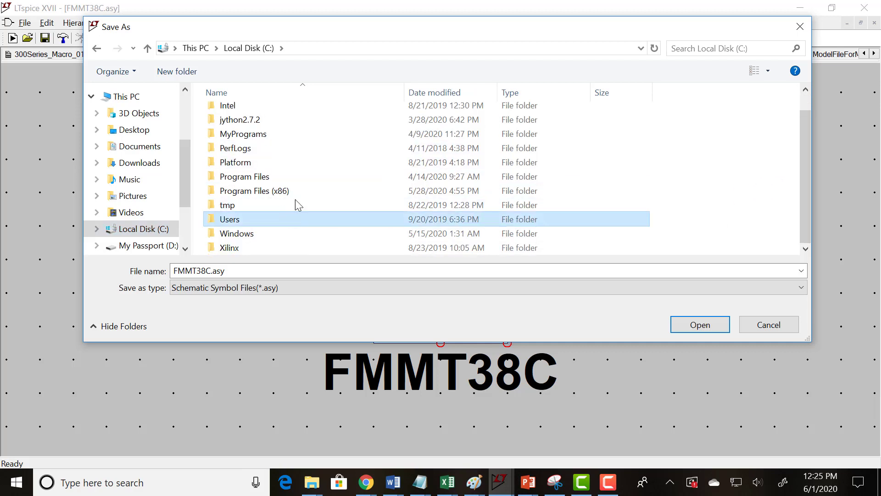
pyautogui.click(281, 156)
pyautogui.doubleClick(279, 156)
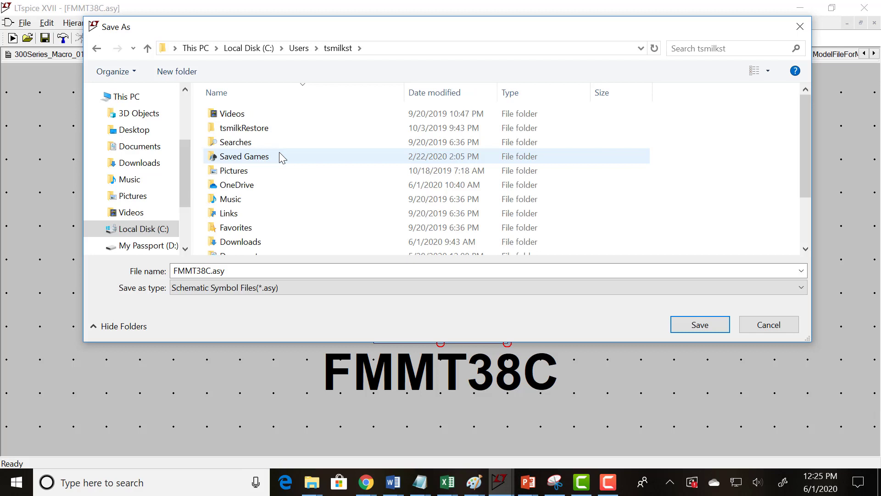
pyautogui.click(275, 125)
pyautogui.doubleClick(275, 125)
pyautogui.click(296, 112)
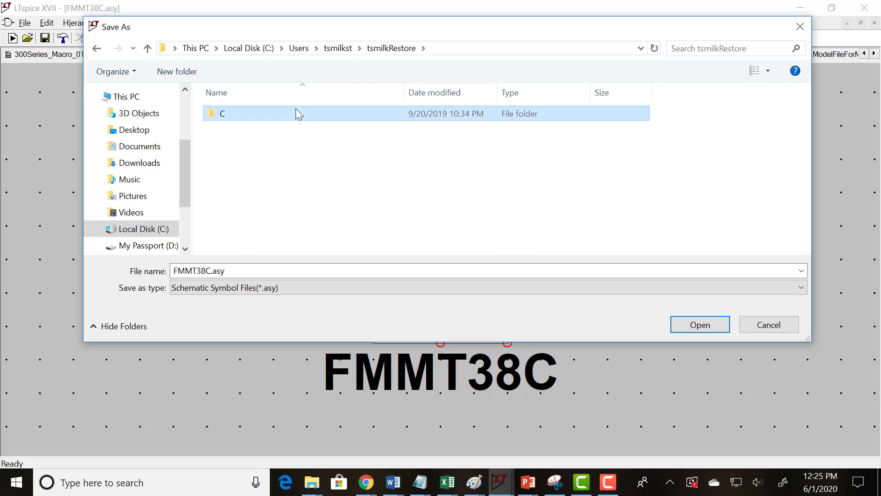
pyautogui.doubleClick(296, 112)
pyautogui.click(296, 111)
pyautogui.doubleClick(295, 111)
pyautogui.click(296, 110)
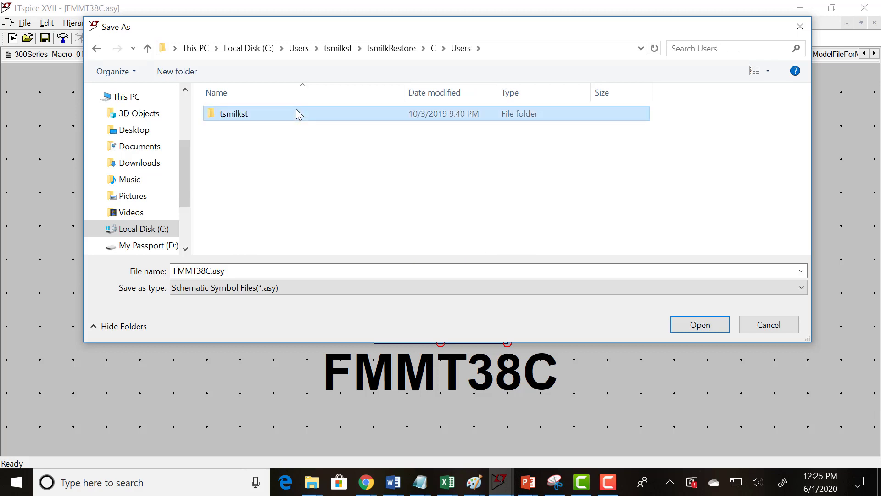
pyautogui.doubleClick(296, 110)
pyautogui.click(271, 216)
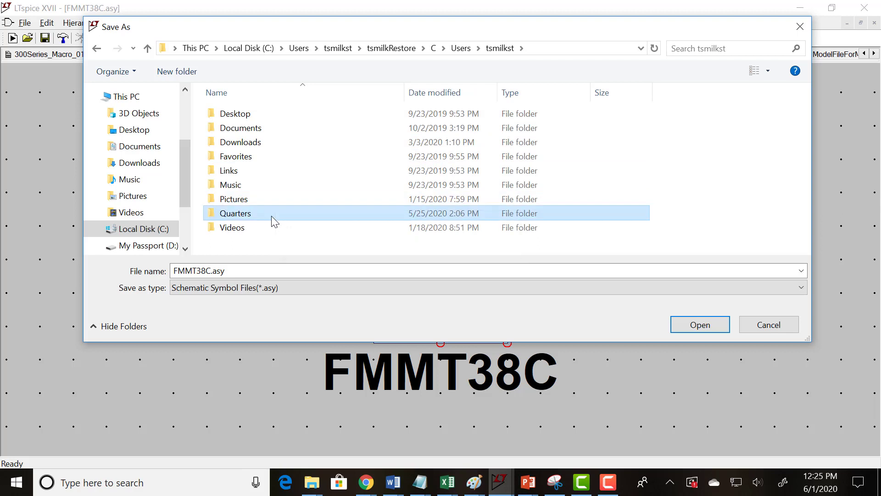
pyautogui.doubleClick(271, 216)
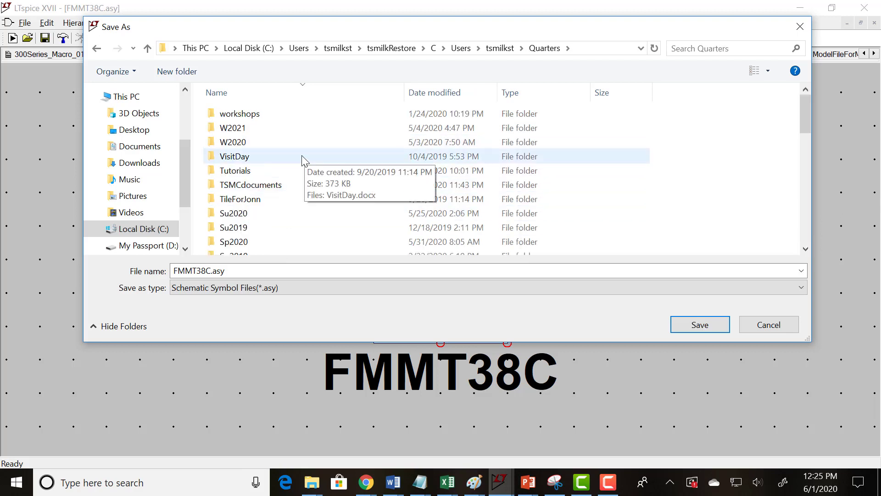
pyautogui.click(274, 243)
pyautogui.doubleClick(272, 241)
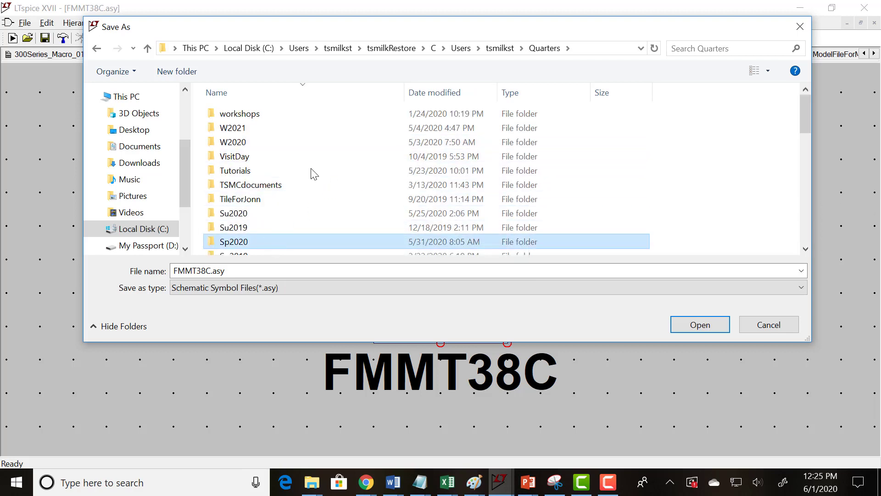
# Step: Save FMMT38C.asy into EE348 > Labs > LTSpice > LastLab, replacing the existing file
pyautogui.click(269, 191)
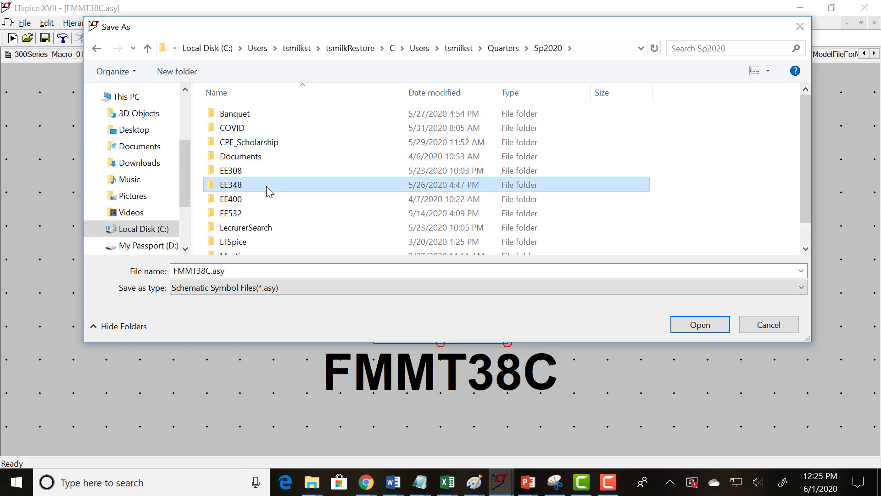
pyautogui.doubleClick(269, 190)
pyautogui.click(268, 129)
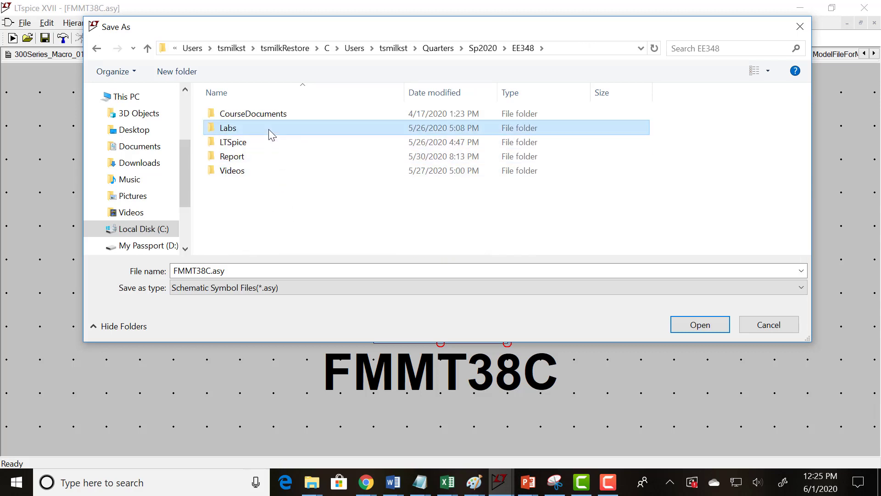
pyautogui.doubleClick(268, 129)
pyautogui.click(271, 114)
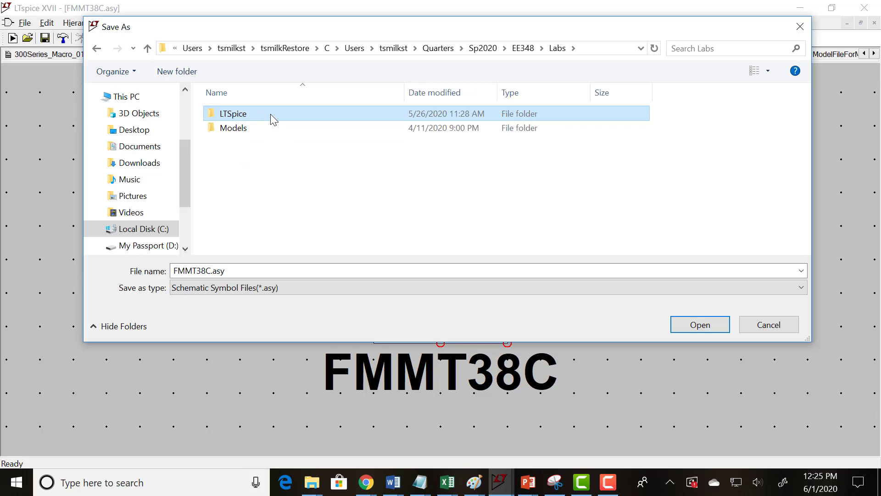
pyautogui.doubleClick(270, 113)
pyautogui.click(288, 115)
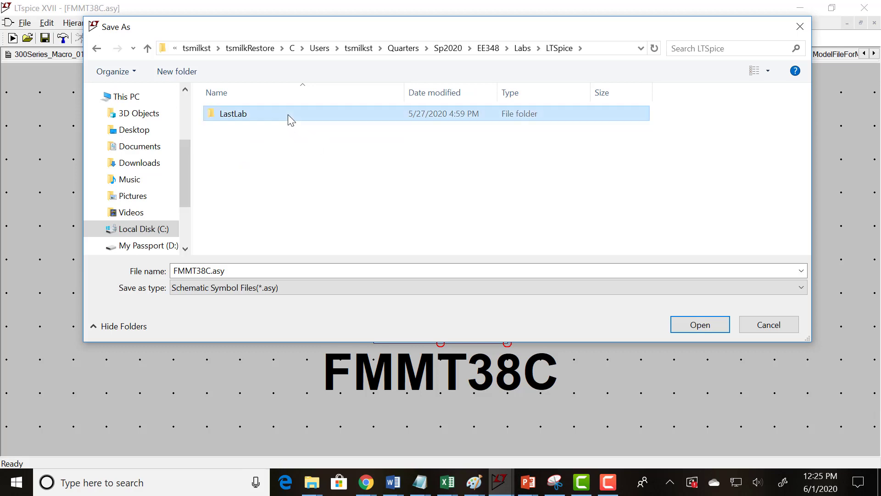
pyautogui.doubleClick(287, 114)
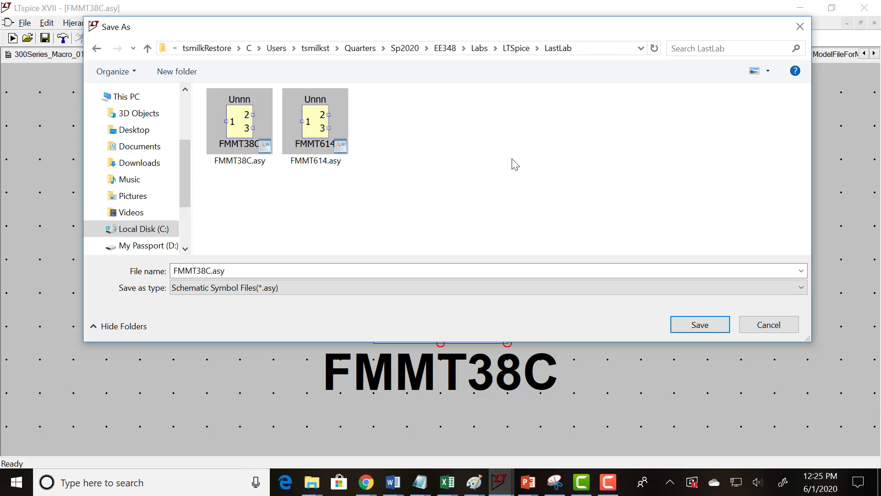
pyautogui.click(692, 325)
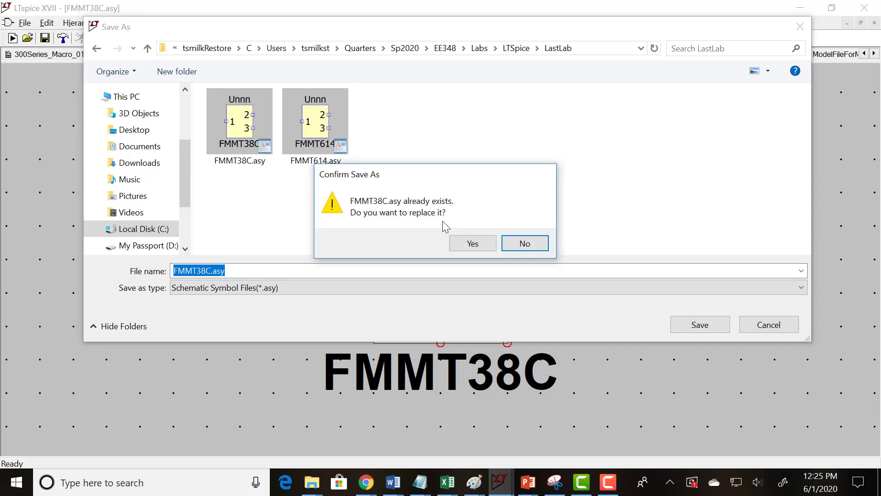
pyautogui.click(468, 245)
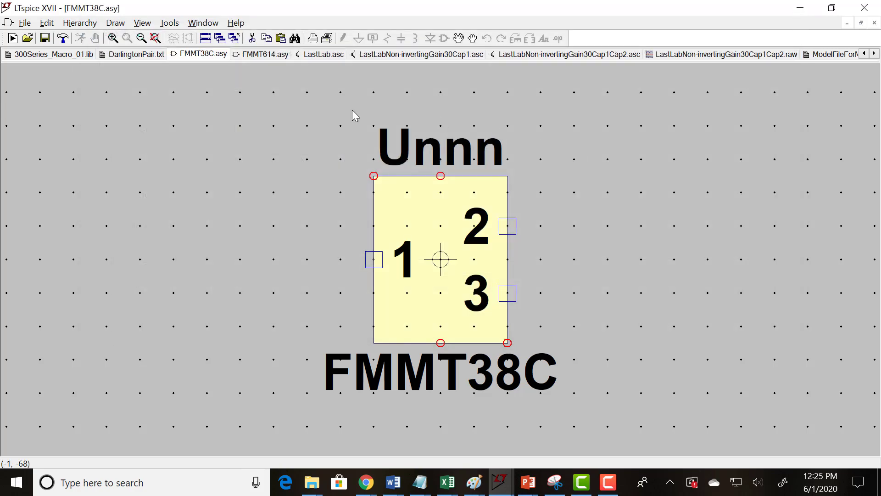
# Step: Close the FMMT38C.asy window and cut the old U1 part from LastLab.asc
pyautogui.rightClick(194, 59)
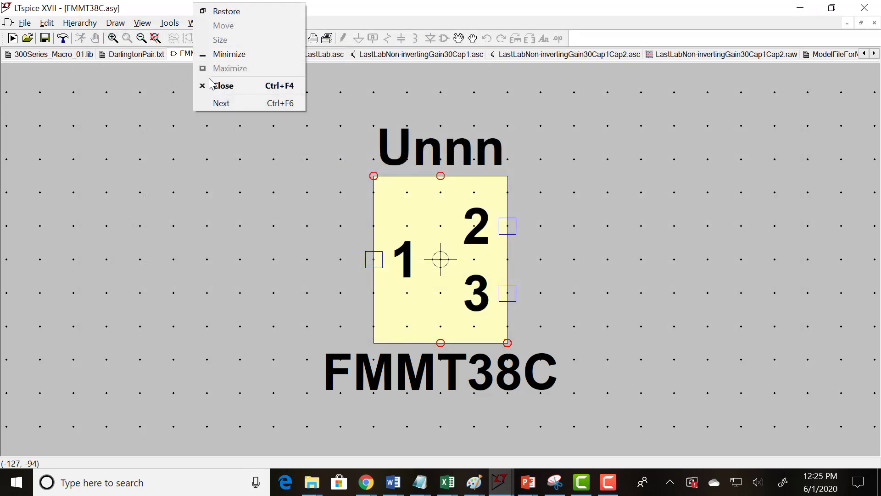
pyautogui.click(223, 86)
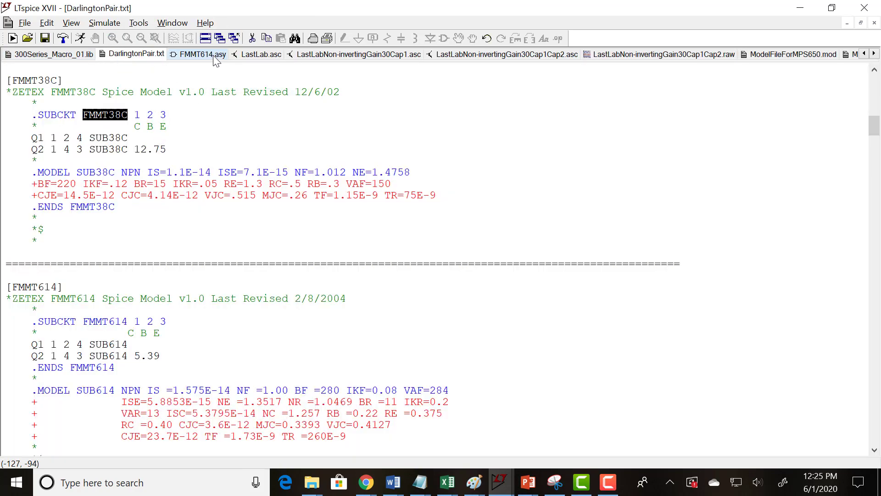
pyautogui.click(261, 54)
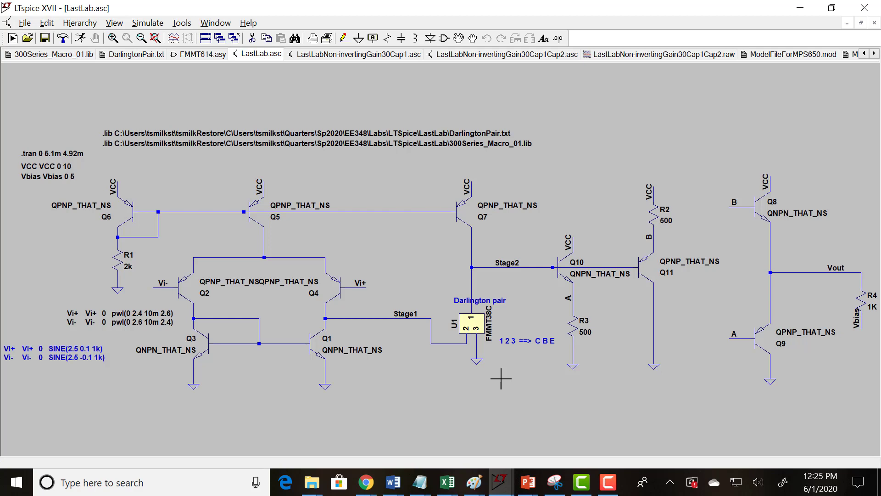
pyautogui.click(252, 38)
pyautogui.click(474, 326)
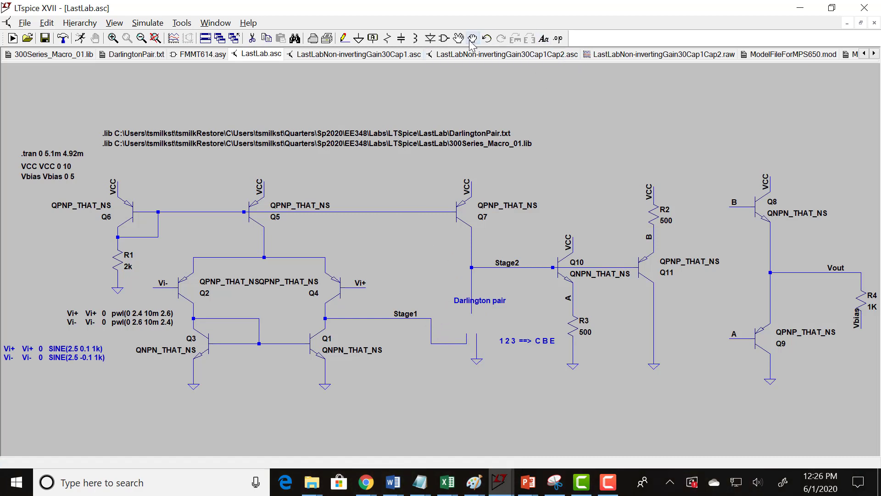
# Step: Choose the FMMT38C symbol from the LastLab symbol directory for placement
pyautogui.press('Escape')
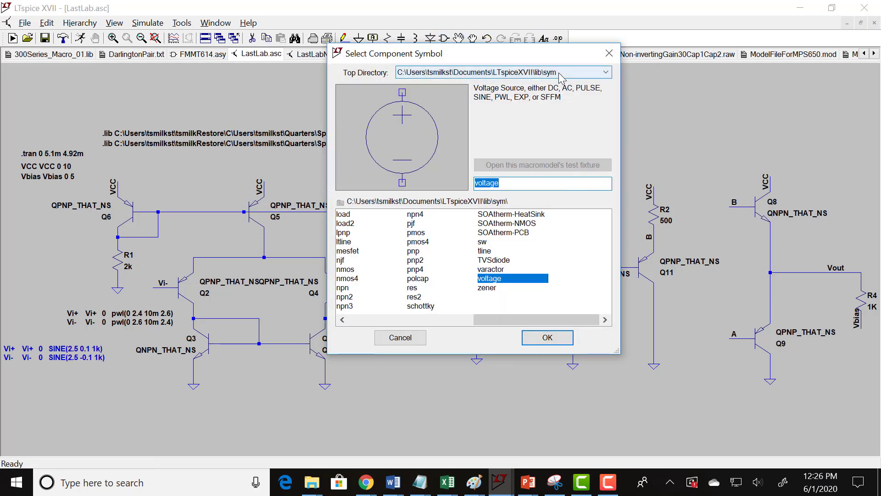
pyautogui.click(559, 74)
pyautogui.click(559, 85)
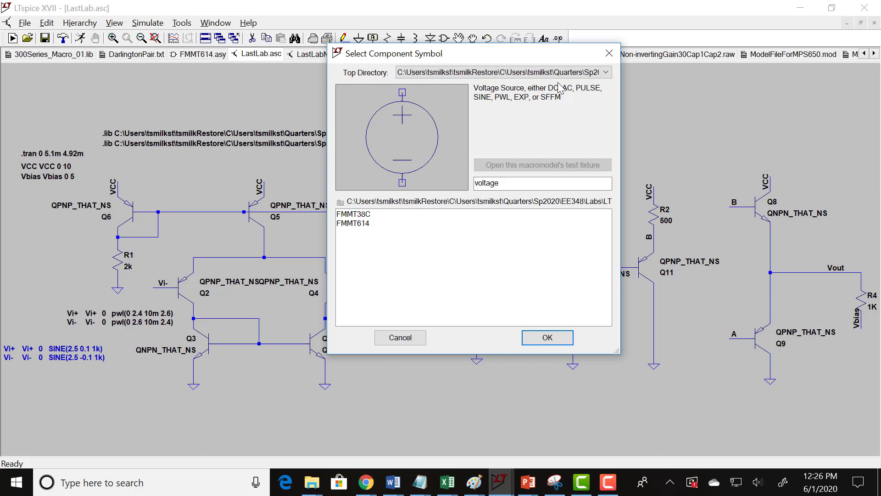
pyautogui.click(369, 215)
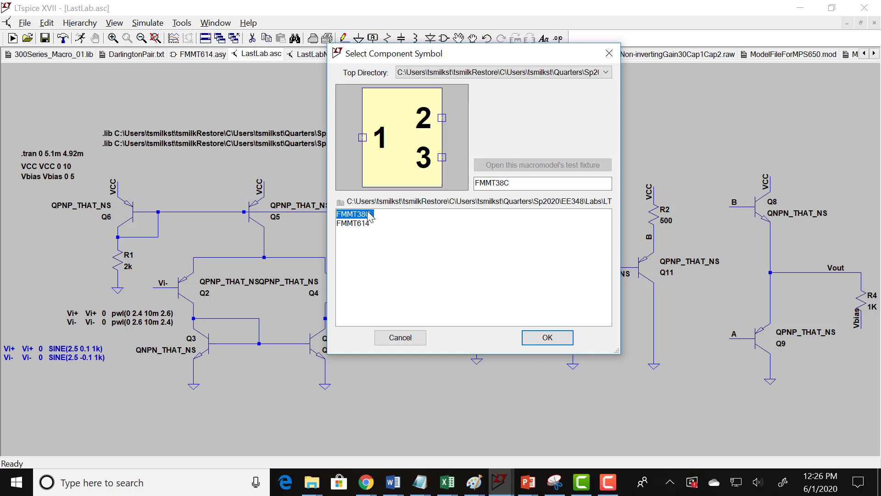
pyautogui.click(523, 335)
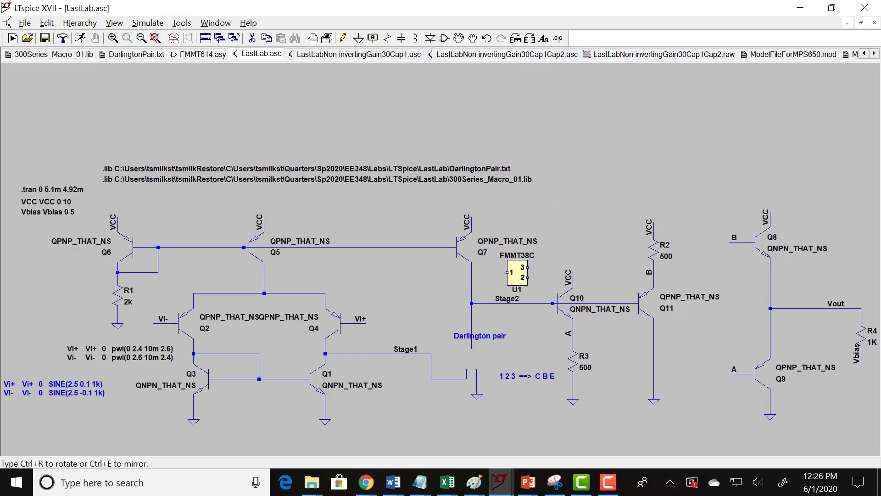
# Step: Rotate FMMT38C twice, place it at the old Darlington pair spot, and save the schematic
pyautogui.hotkey('ctrl', 'r')
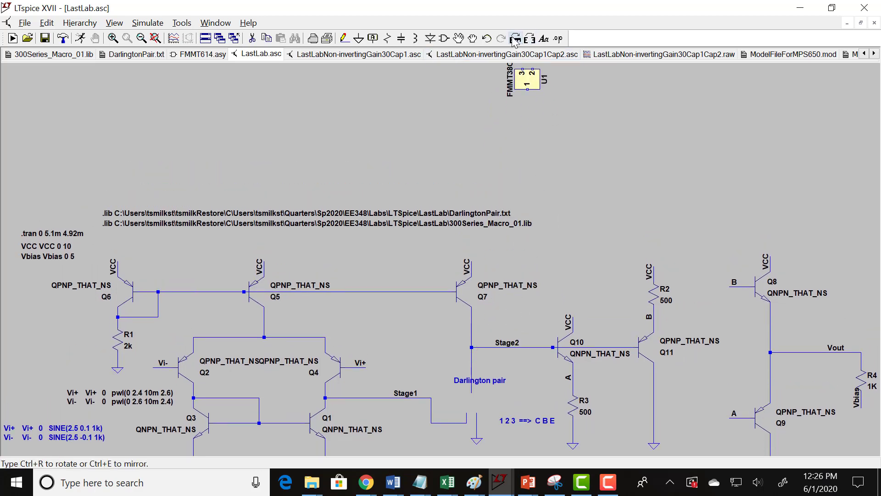
pyautogui.hotkey('ctrl', 'r')
pyautogui.hotkey('ctrl', 'r')
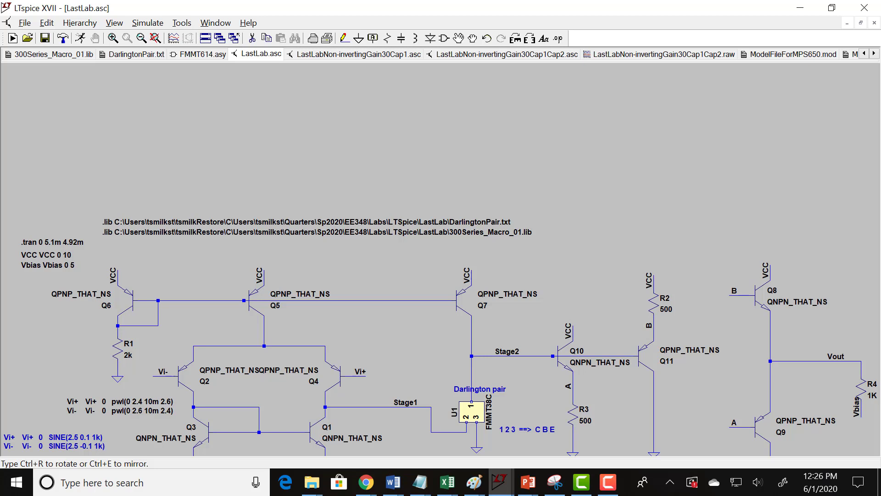
pyautogui.click(473, 410)
pyautogui.press('Escape')
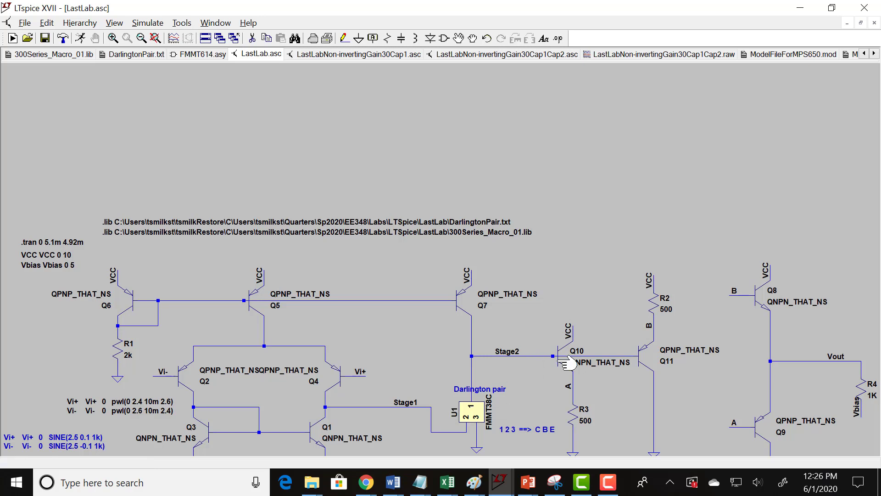
pyautogui.click(44, 42)
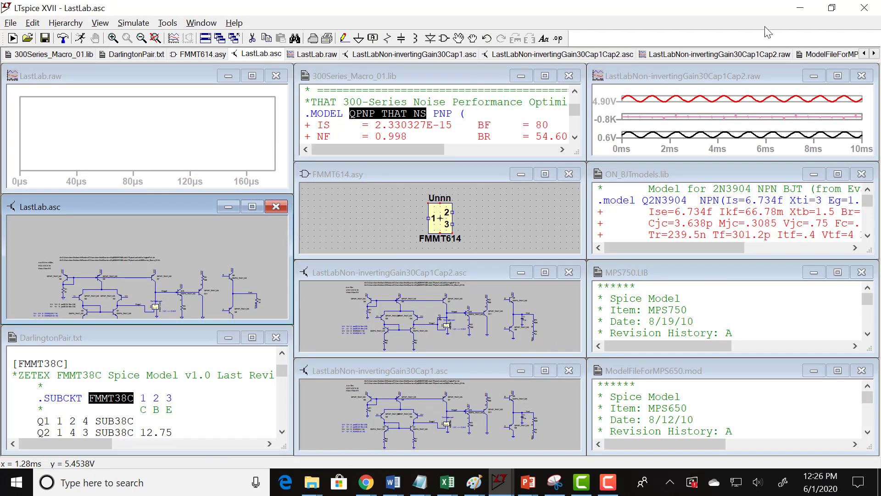
# Step: Minimize LTspice, bring up the LastLab Explorer window, and open FMMT38C.asy's context menu
pyautogui.click(792, 9)
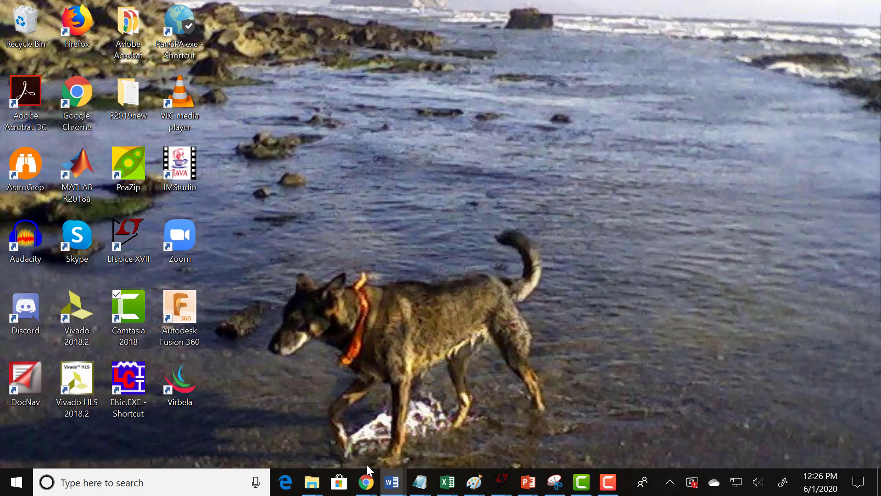
pyautogui.moveTo(310, 485)
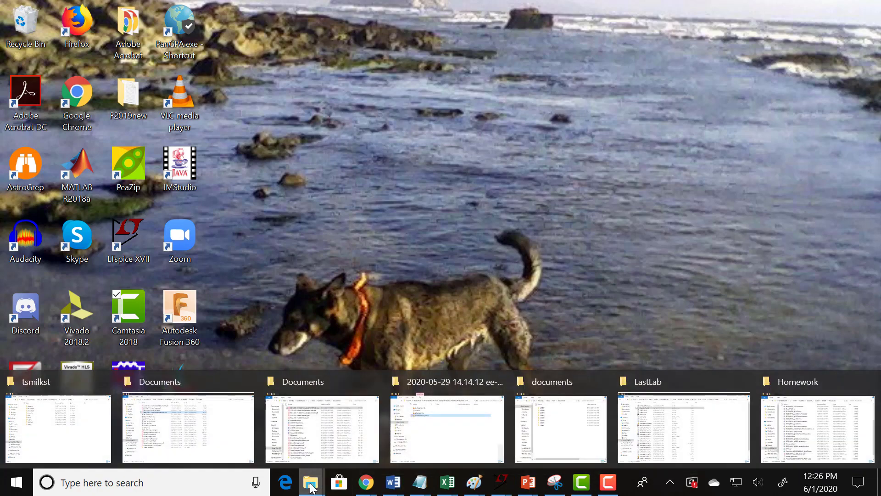
pyautogui.click(671, 457)
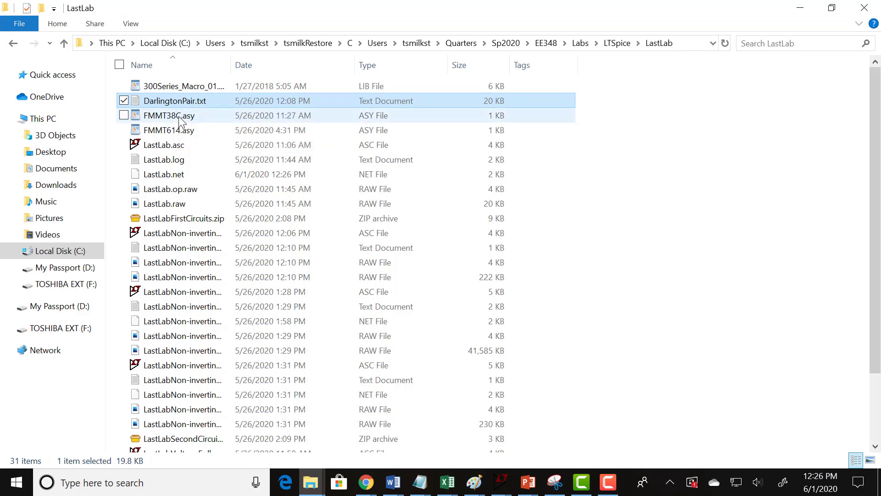
pyautogui.rightClick(173, 116)
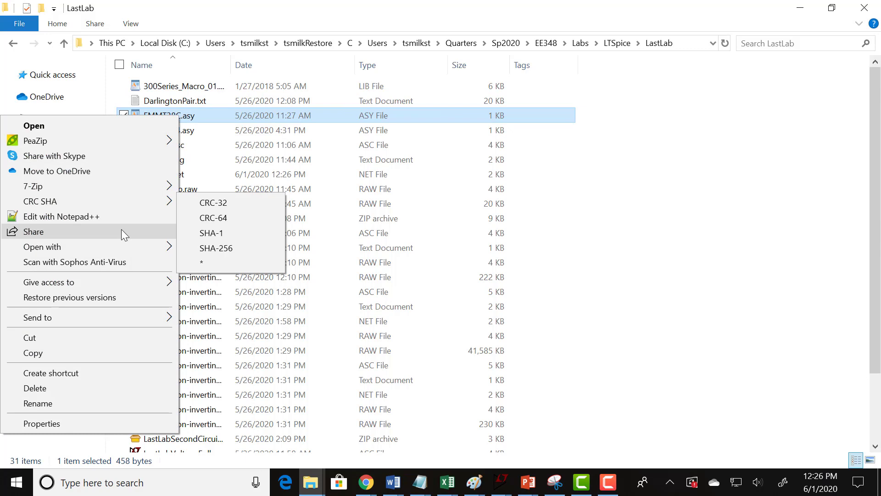
# Step: Open FMMT38C.asy in WordPad and select its SYMATTR ModelFile line pointing to DarlingtonPair.txt
pyautogui.moveTo(133, 244)
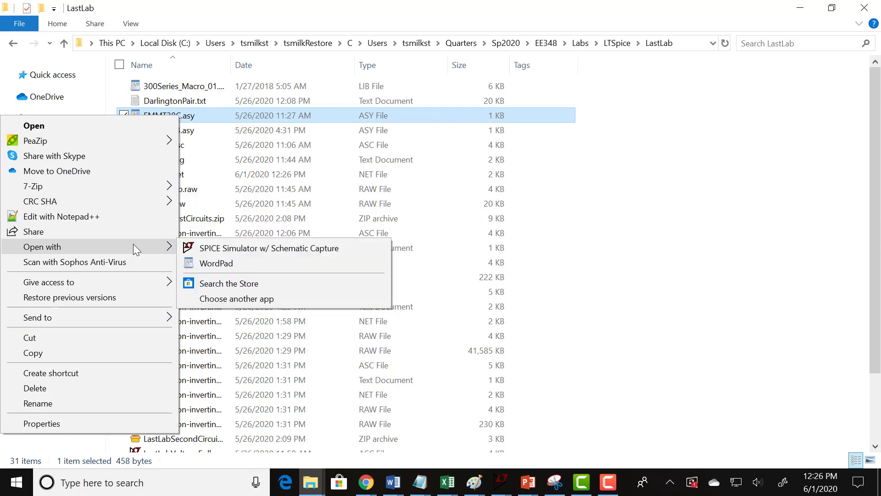
pyautogui.click(222, 263)
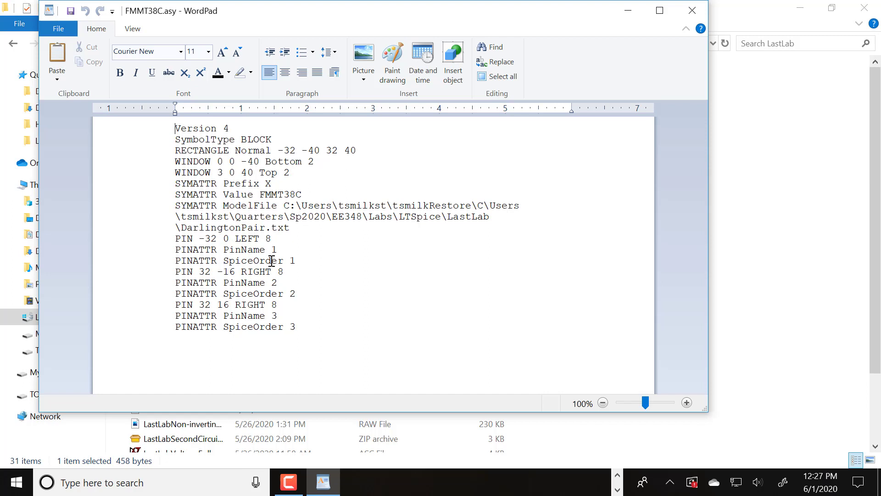
pyautogui.click(175, 205)
pyautogui.moveTo(190, 206); pyautogui.dragTo(484, 217)
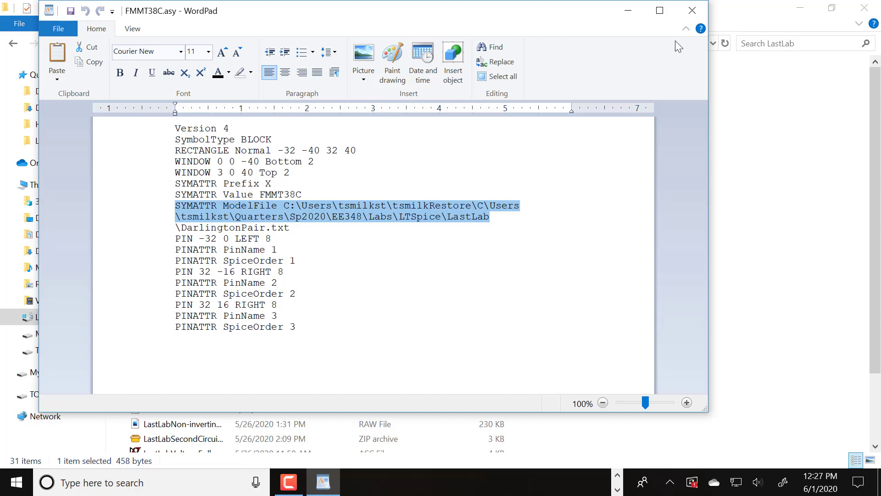
# Step: Close the WordPad window showing FMMT38C.asy to return to the LastLab folder listing
pyautogui.click(694, 10)
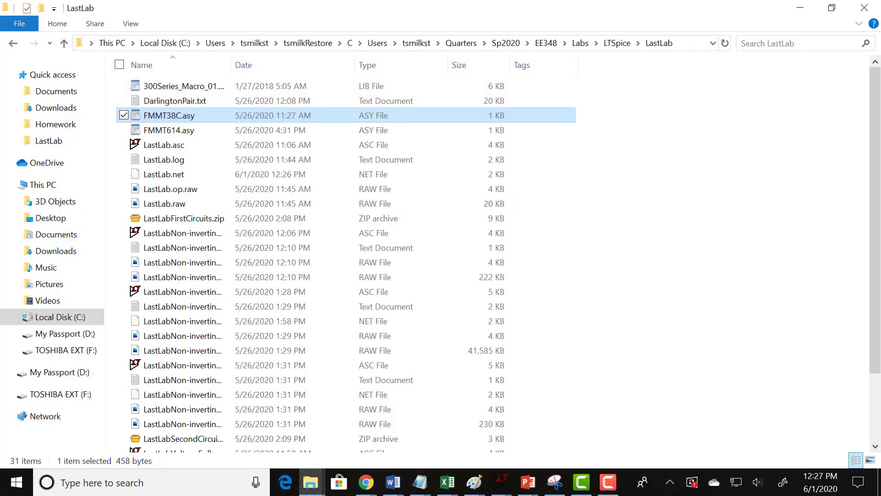